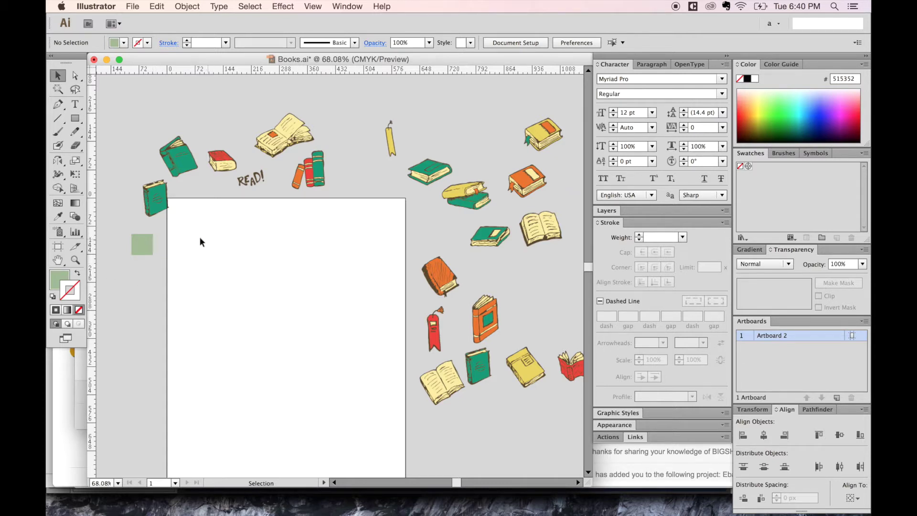
Step: Draw a green square on the artboard and set its width and height to 500 px with proportions constrained
key(m)
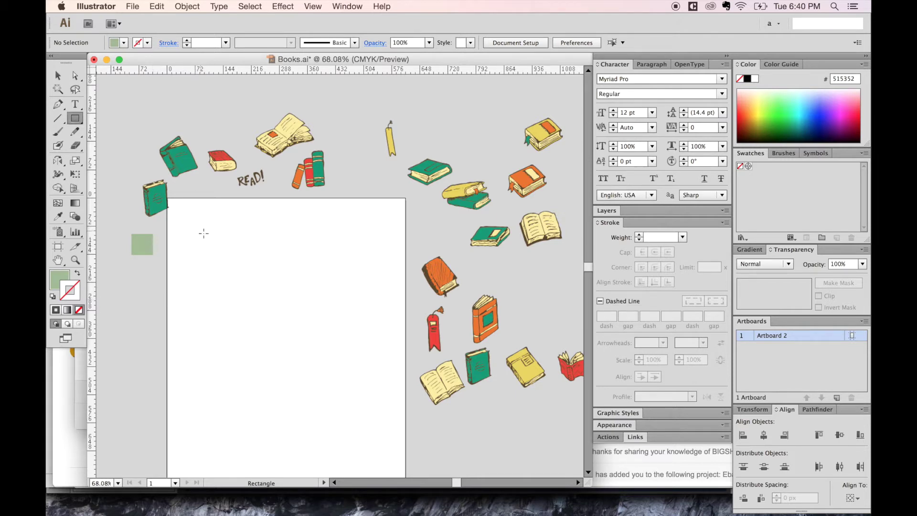
drag(195, 222, 292, 347)
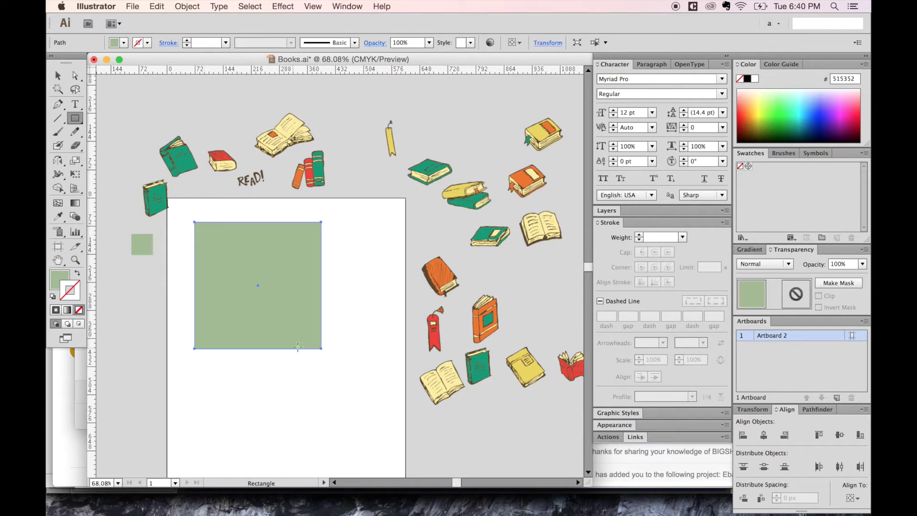
click(548, 43)
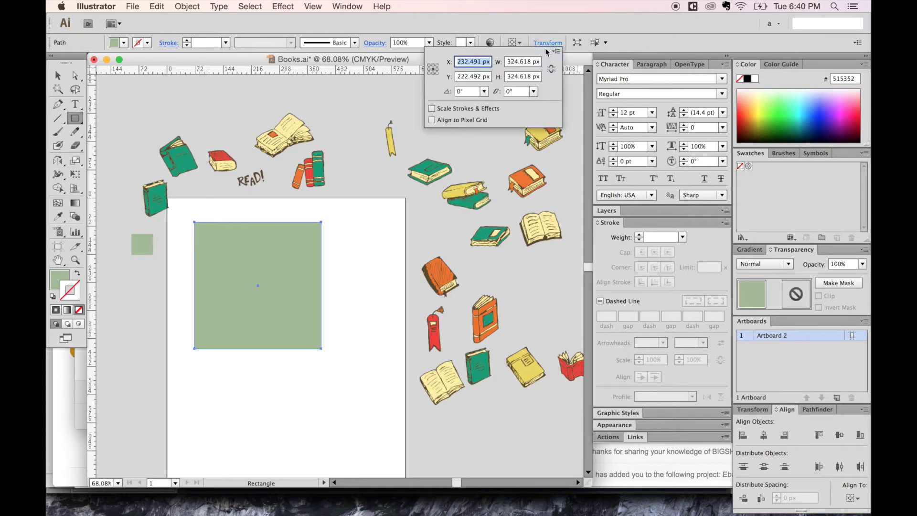
click(512, 63)
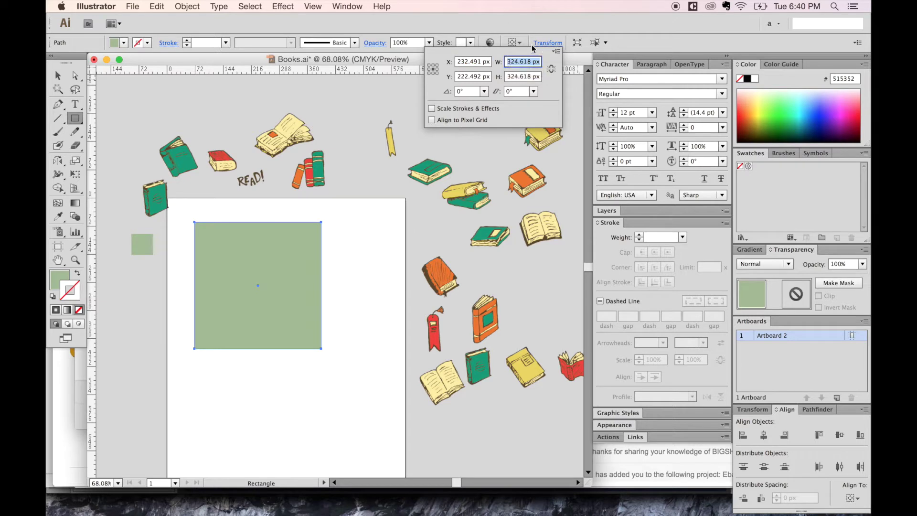
click(551, 69)
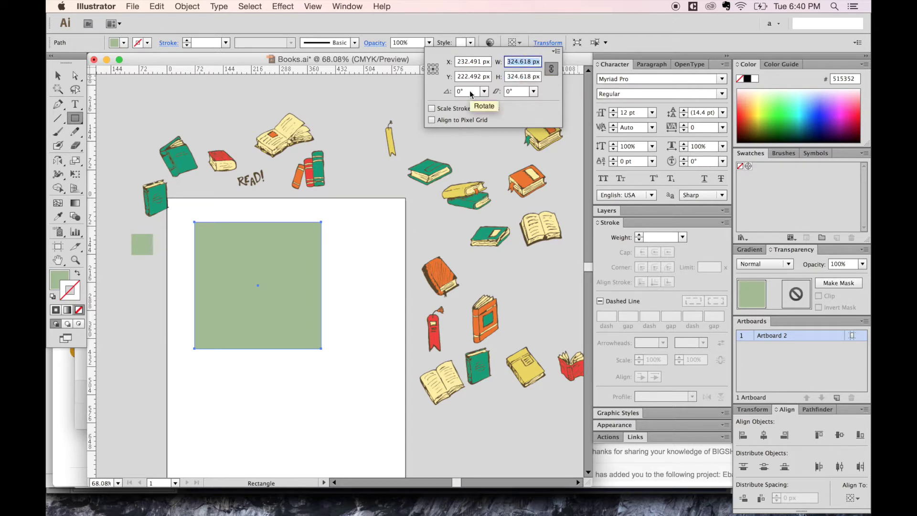
text(500)
key(Tab)
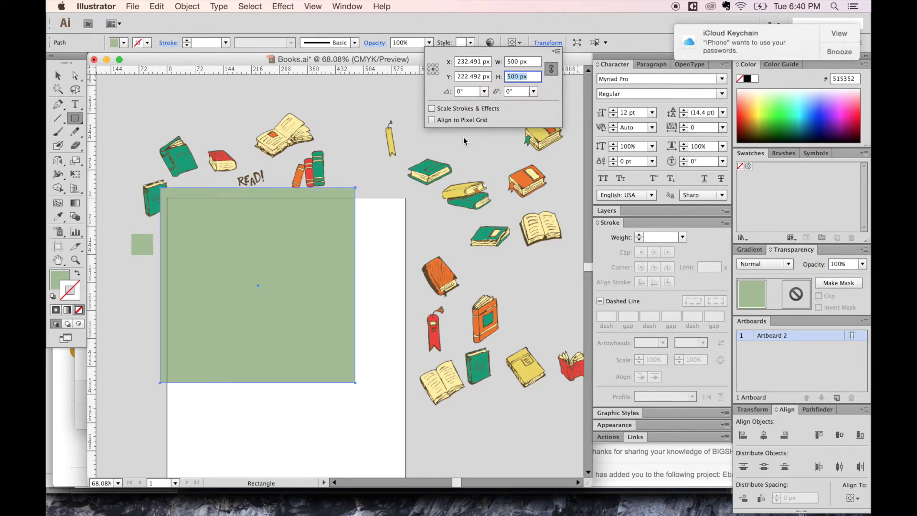
click(389, 178)
Step: Move the 500 px green square so it sits fully inside the artboard, in its upper part
drag(282, 250, 317, 303)
key(super+z)
key(v)
drag(243, 245, 270, 279)
click(391, 237)
drag(373, 309, 391, 280)
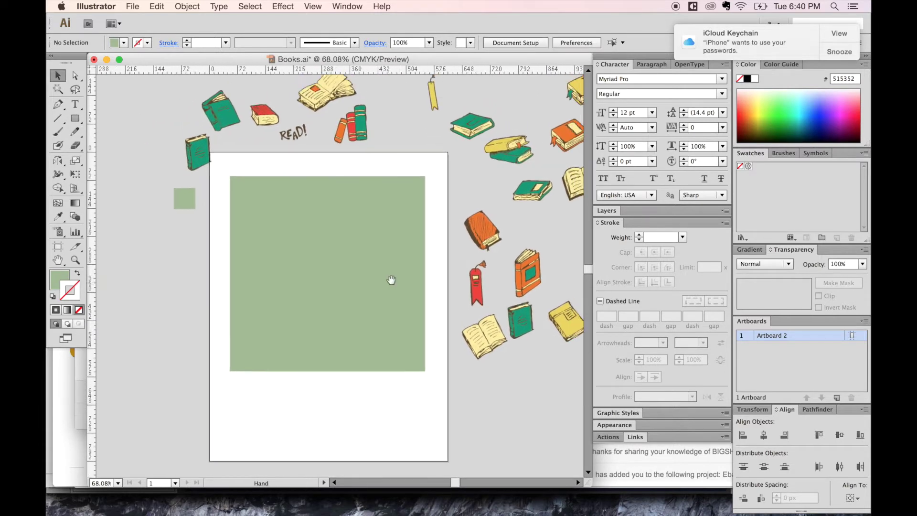
drag(367, 247, 372, 246)
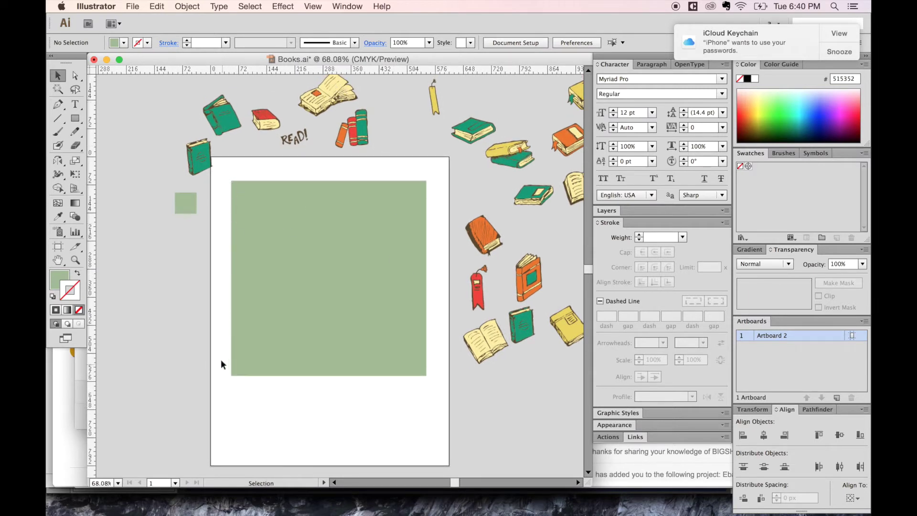
Step: Place the double open-book illustration across the square's upper left edge and send the green square to the back
drag(309, 76, 240, 213)
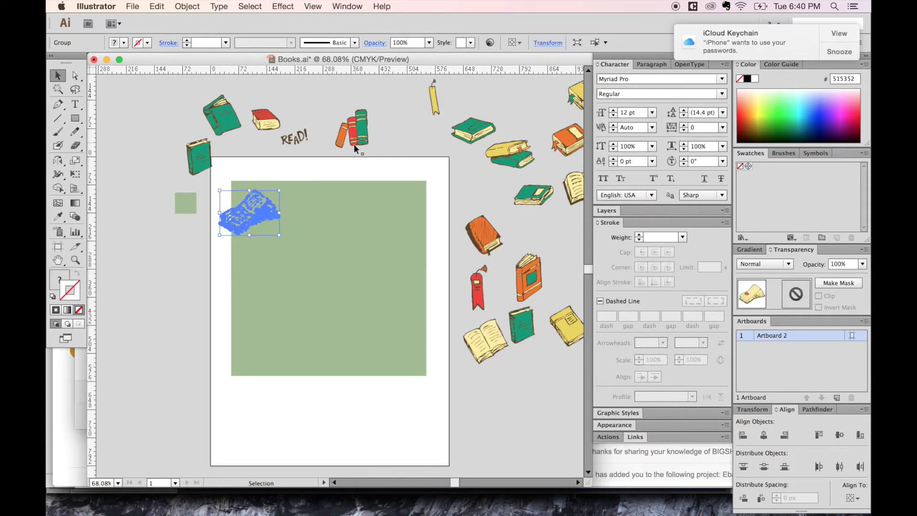
click(354, 388)
click(336, 292)
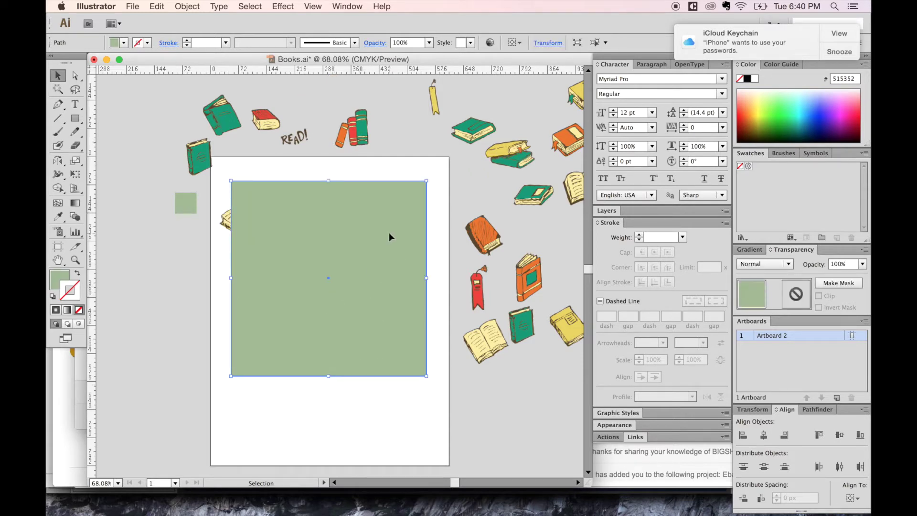
key(super)
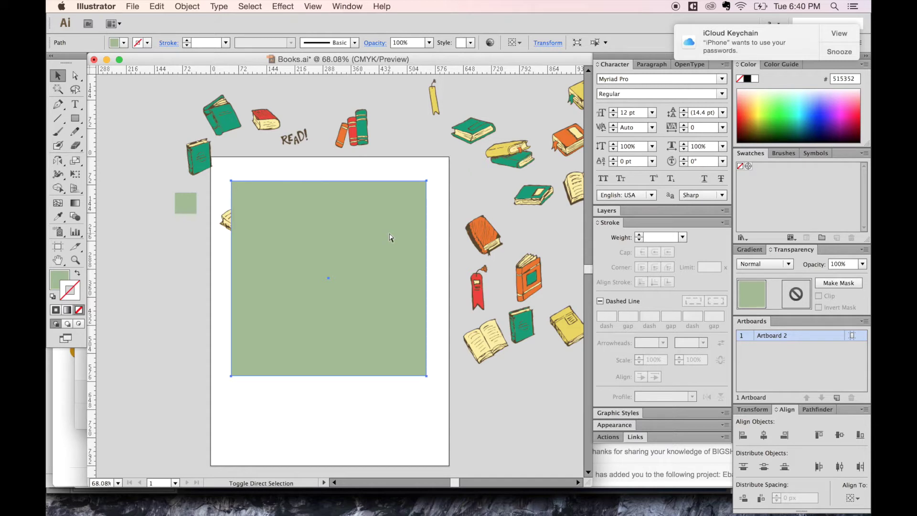
key(super+shift+bracketleft)
key(super+shift+a)
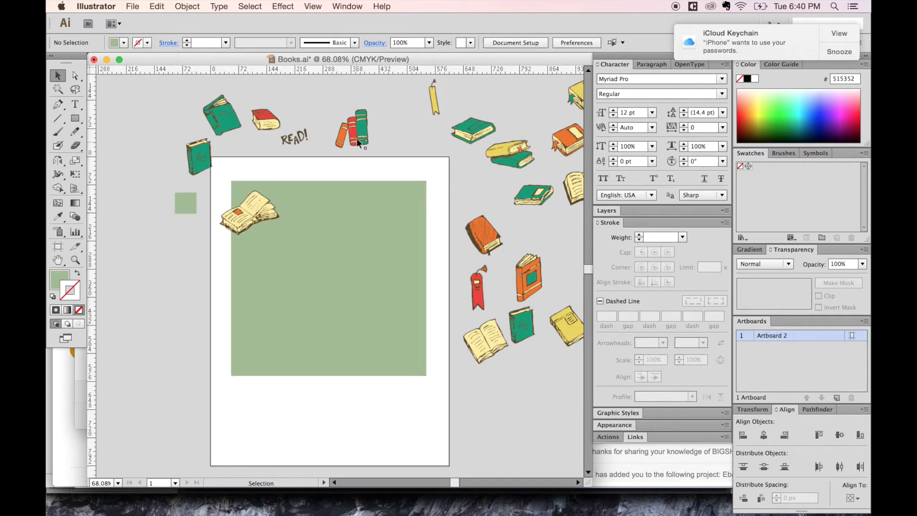
Step: Place the three upright books, the yellow bookmark and the plain green book down the square's left side below the open books
drag(356, 135, 238, 267)
drag(434, 105, 266, 314)
drag(479, 138, 247, 349)
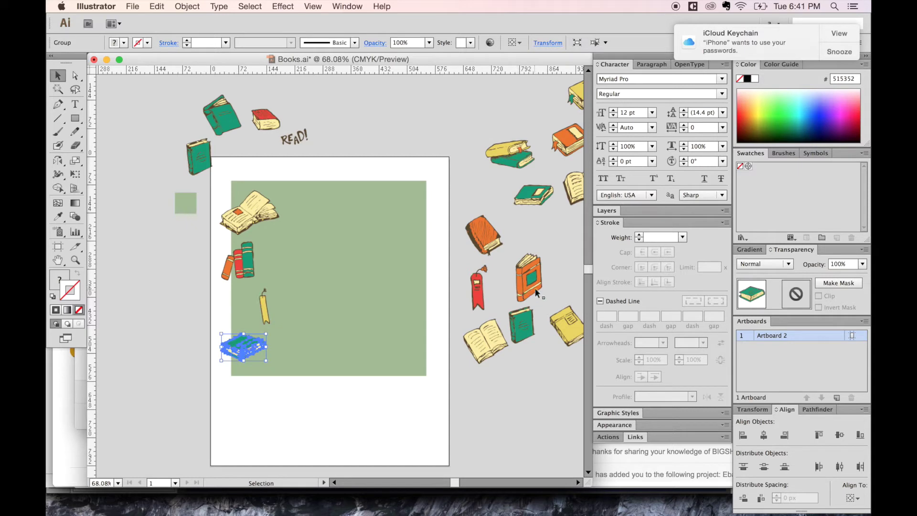
Step: Put the yellow book in the bookmark's place on the square's left edge and move the yellow bookmark off the artboard
drag(537, 190, 483, 124)
drag(556, 330, 242, 404)
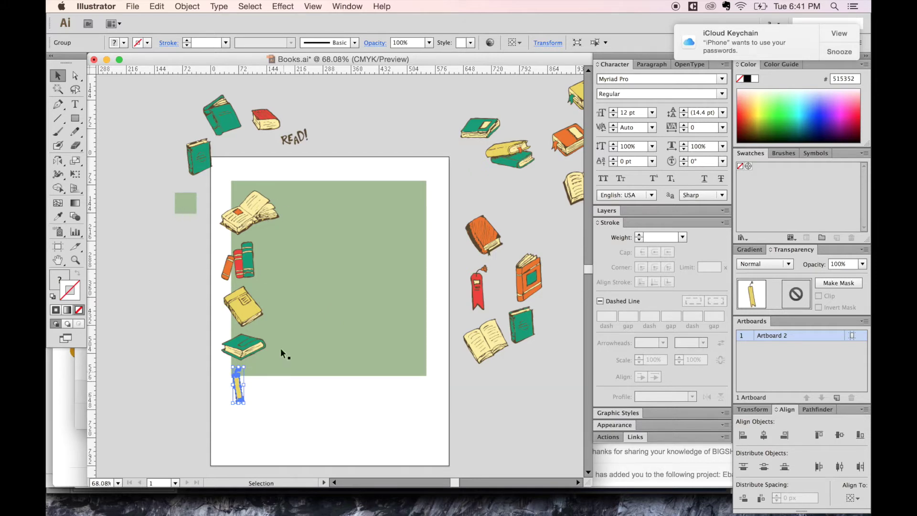
drag(241, 396, 531, 388)
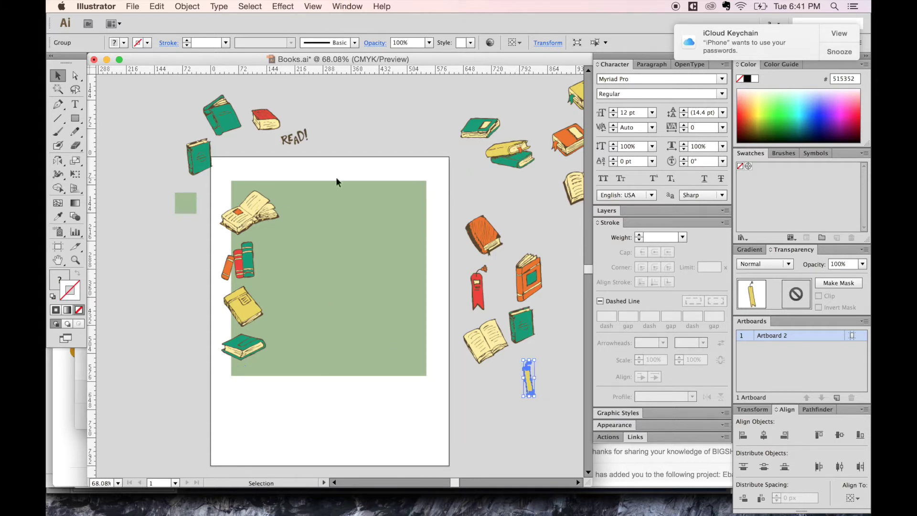
Step: Place the orange book, yellow book with orange label, upright green book and red bookmark along the square's bottom edge
scroll(248, 361, right, 2)
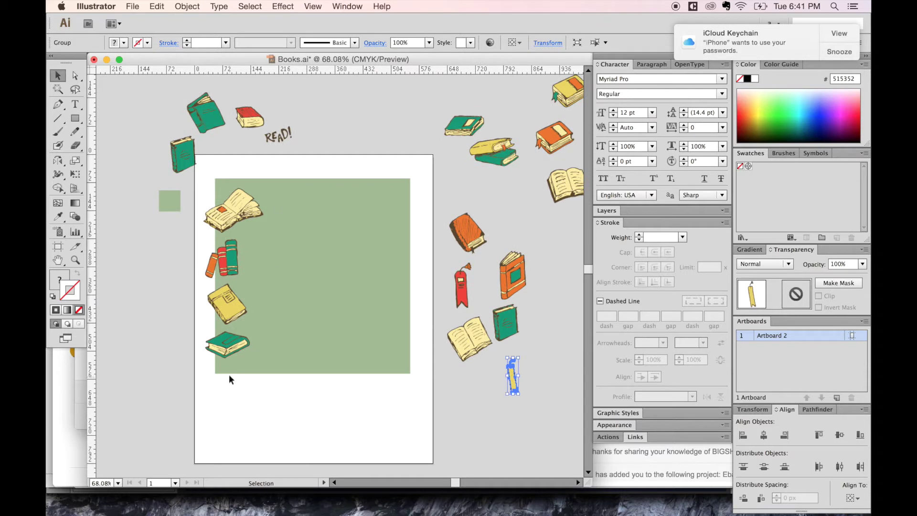
drag(477, 239, 261, 381)
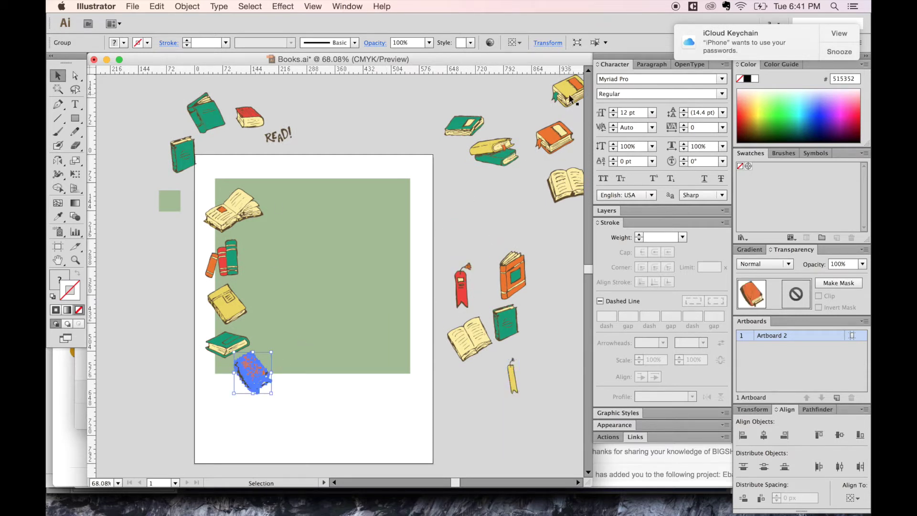
drag(569, 99, 300, 370)
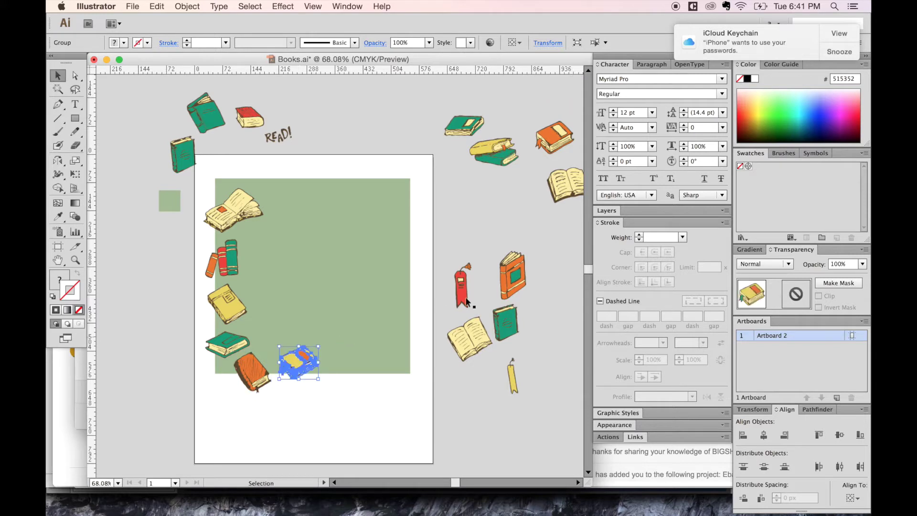
drag(506, 322, 342, 386)
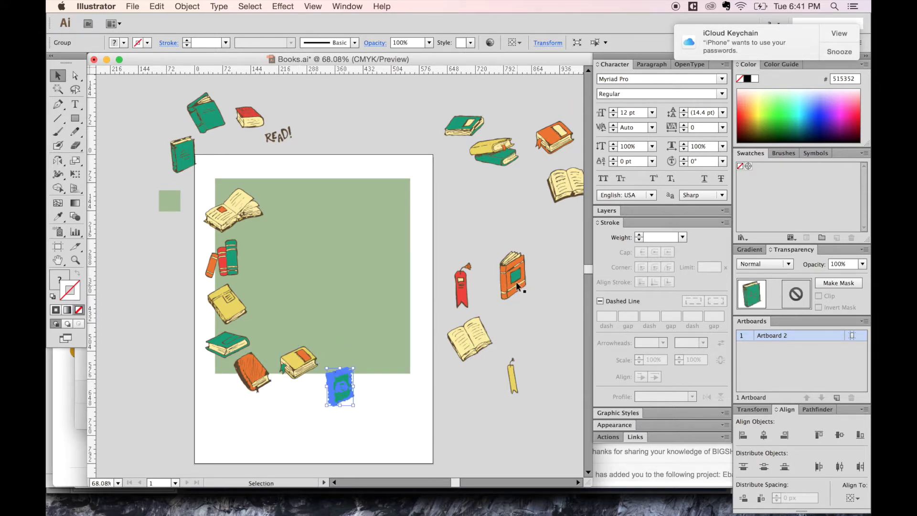
drag(463, 294, 380, 357)
click(415, 404)
Step: Move the unused open book, orange book, red book and yellow bookmark together from beside the artboard to above it
scroll(439, 378, down, 2)
scroll(440, 377, right, 2)
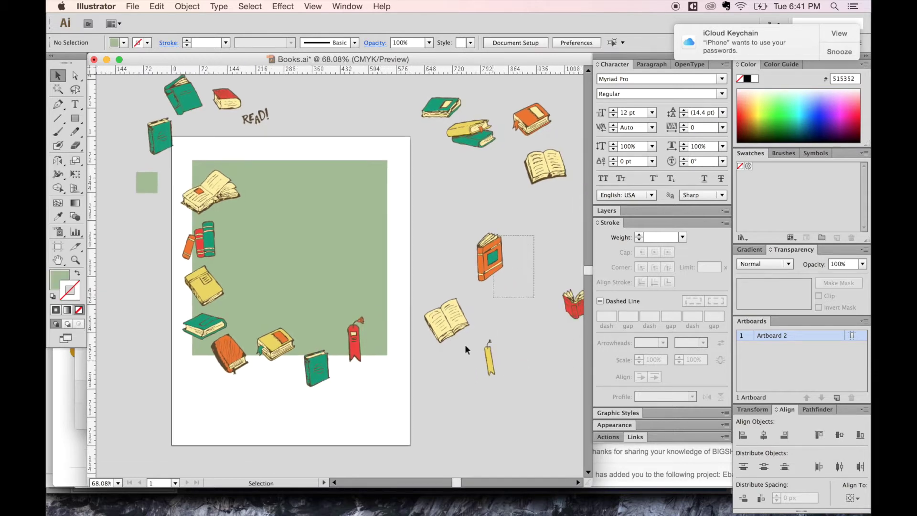
drag(465, 345, 379, 396)
shift+click(495, 311)
drag(373, 340, 244, 94)
key(space)
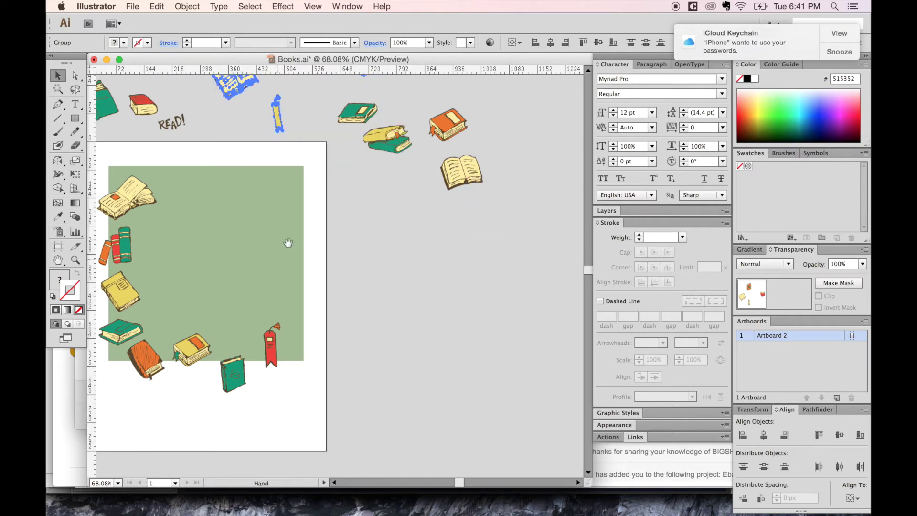
drag(288, 243, 400, 250)
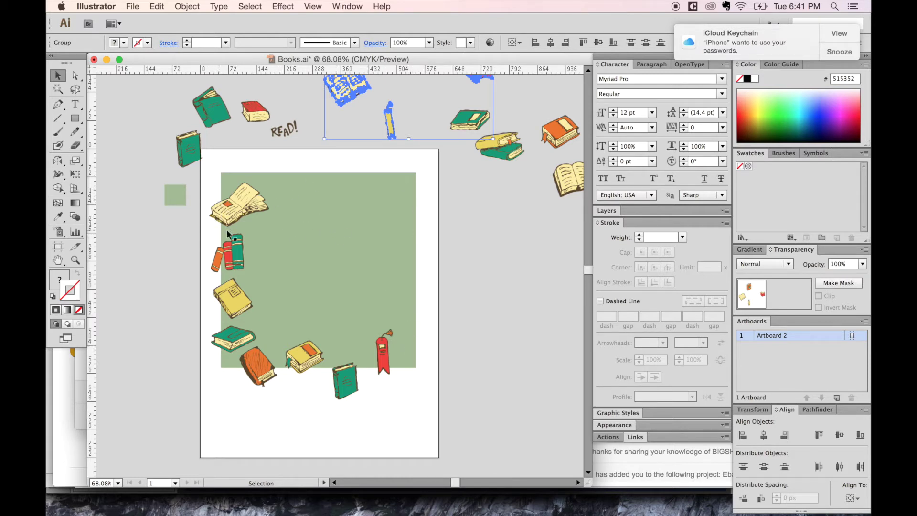
Step: Duplicate the four illustrations on the square's left edge in place, leaving the green square out of the selection
drag(204, 185, 214, 356)
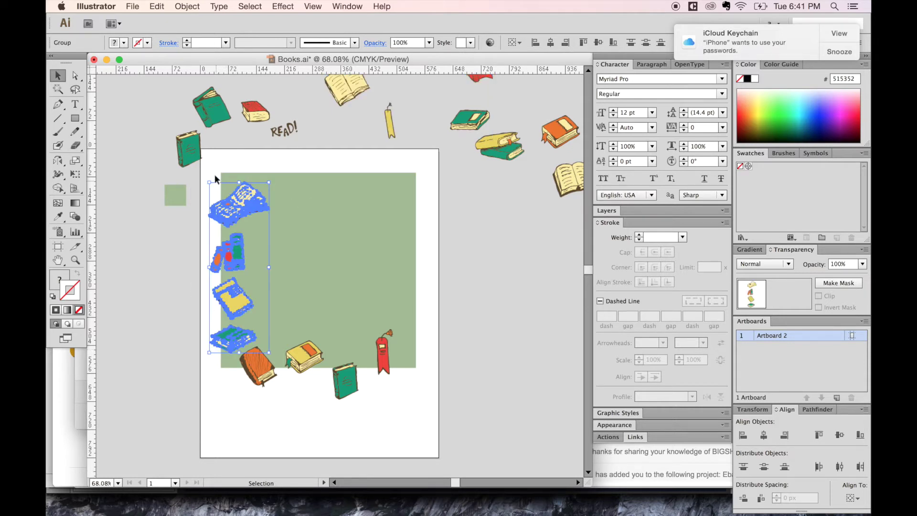
drag(205, 171, 284, 232)
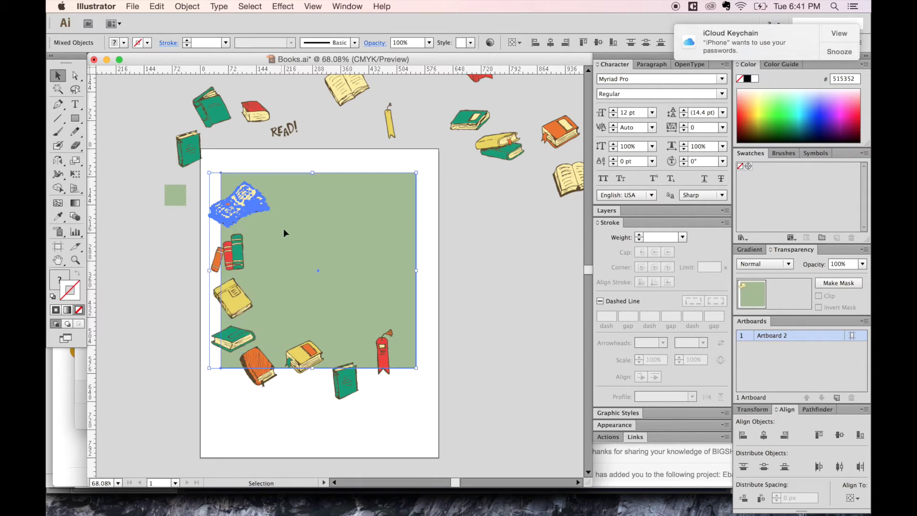
shift+click(275, 226)
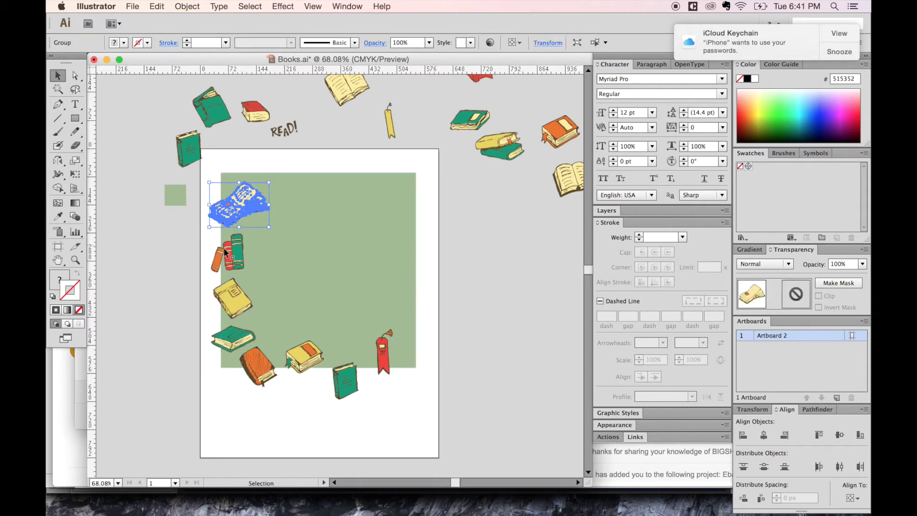
drag(210, 179, 219, 365)
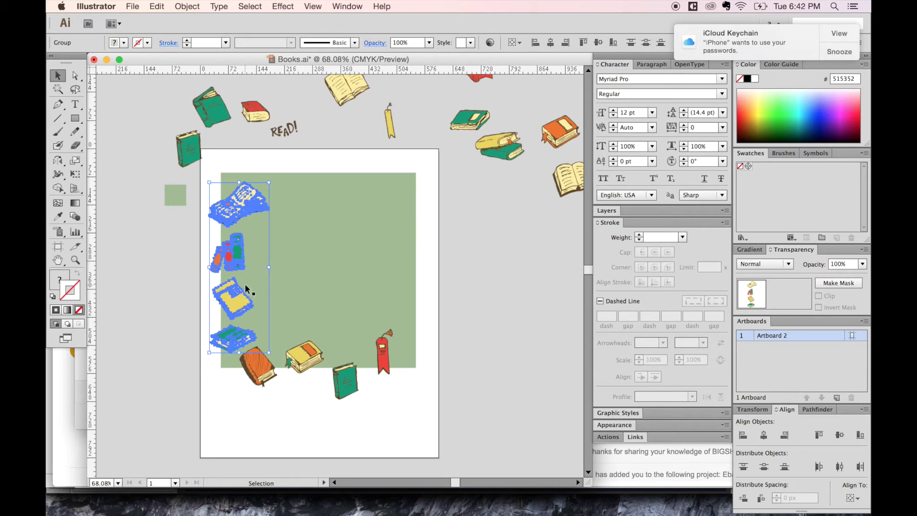
key(super+shift+a)
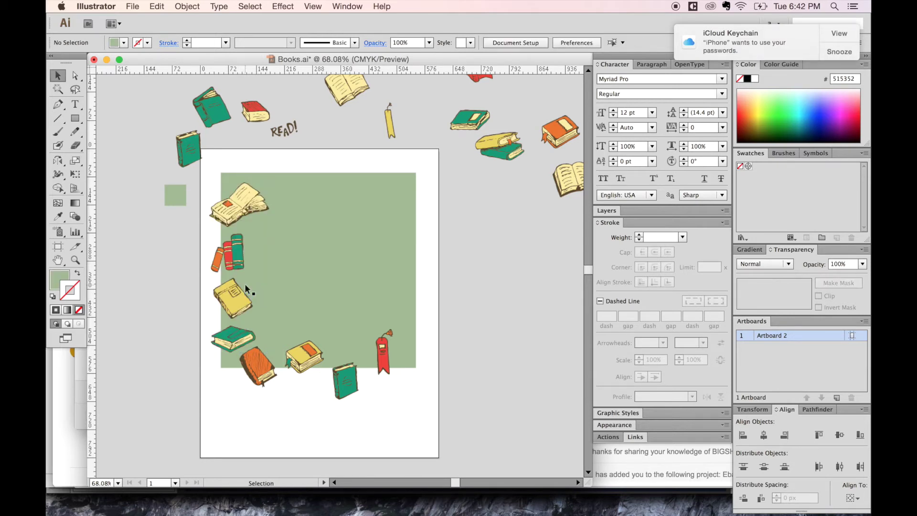
key(a)
key(super+z)
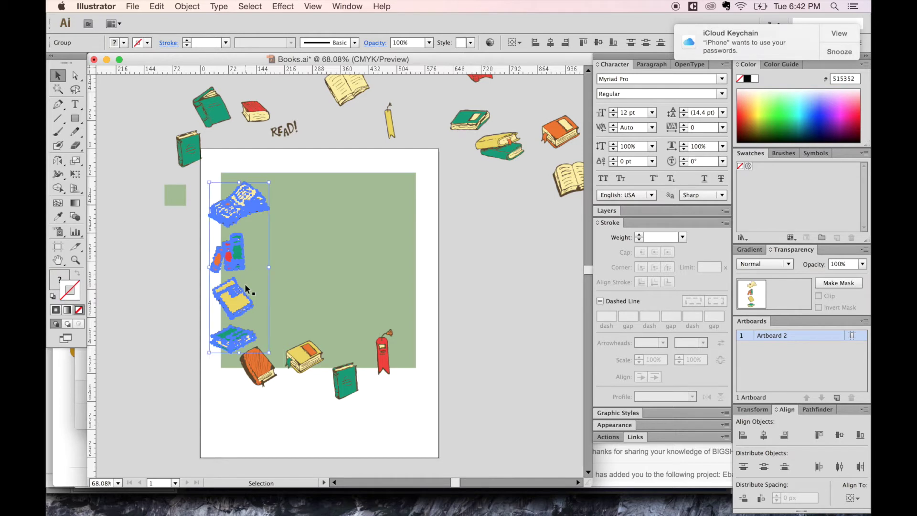
Step: Move the duplicated left-edge illustrations 500 px horizontally and 0 px vertically, onto the square's right edge
key(Return)
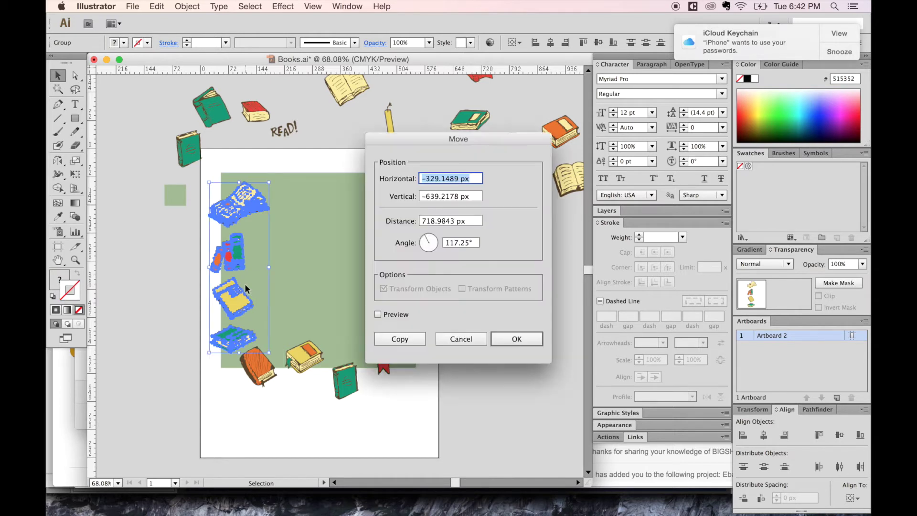
drag(466, 136, 449, 130)
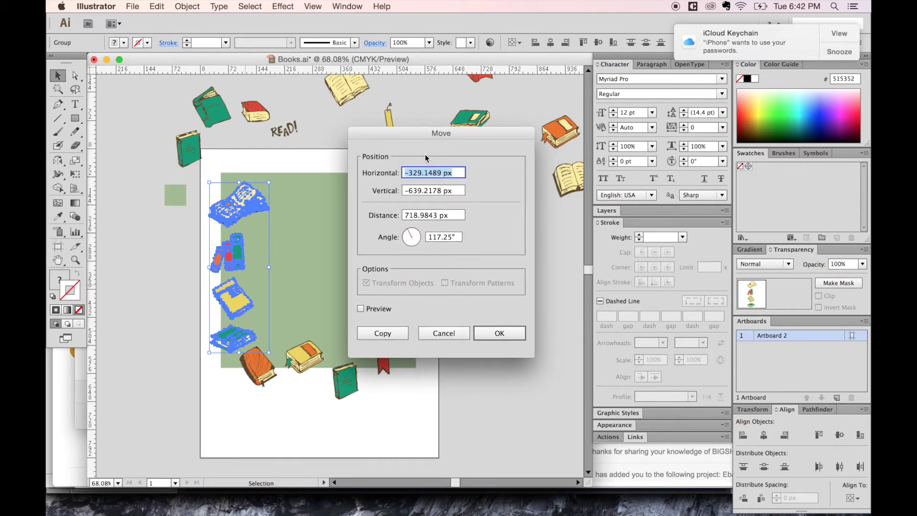
text(500)
key(Tab)
text(0)
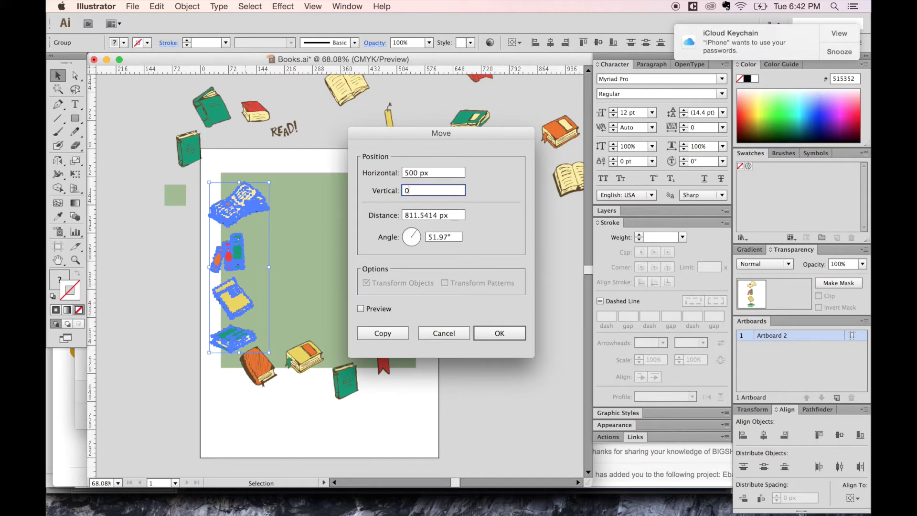
click(499, 333)
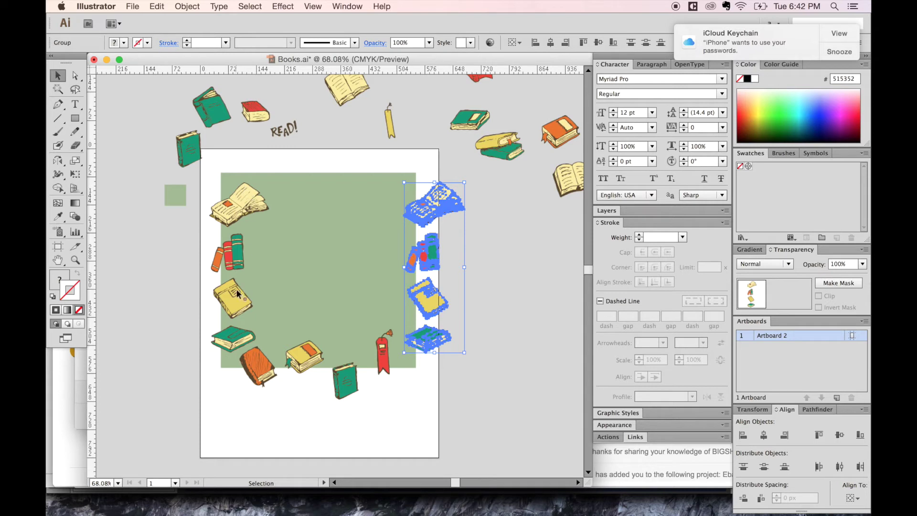
Step: Duplicate the four illustrations on the square's bottom edge in place, leaving the green square out of the selection
click(368, 414)
drag(399, 419, 250, 356)
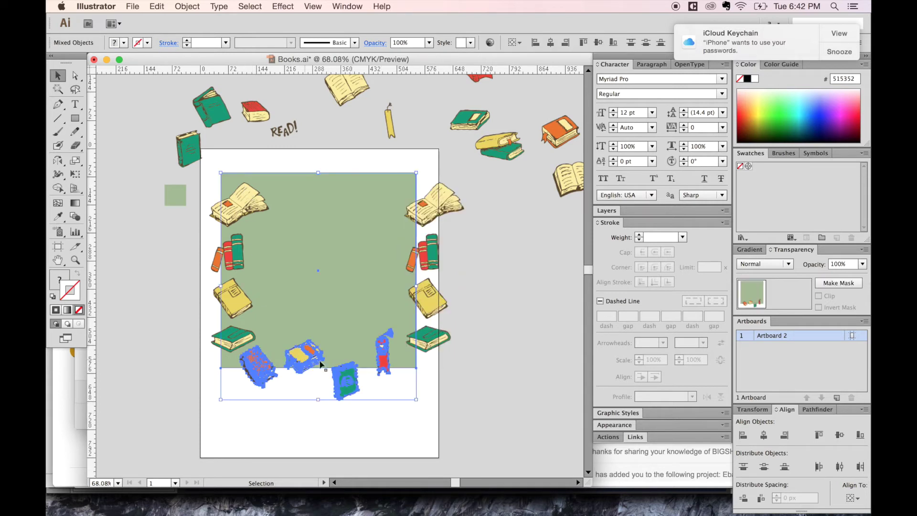
shift+click(411, 359)
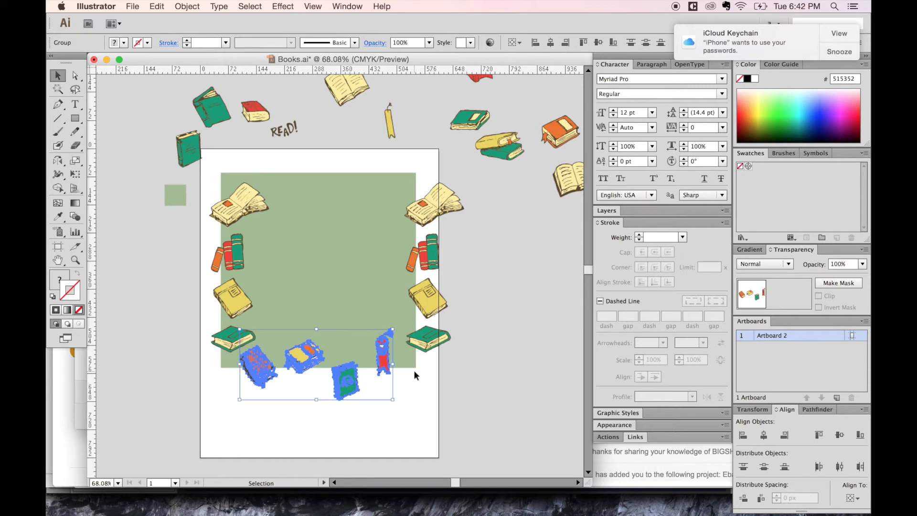
key(super+f)
Step: Move the duplicated bottom-edge illustrations 0 px horizontally and -500 px vertically, onto the square's top edge
key(Return)
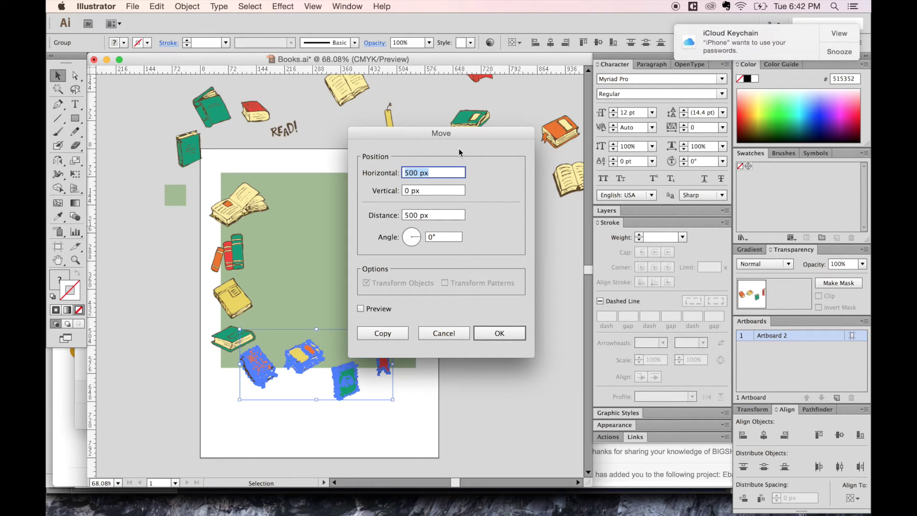
text(0)
key(Tab)
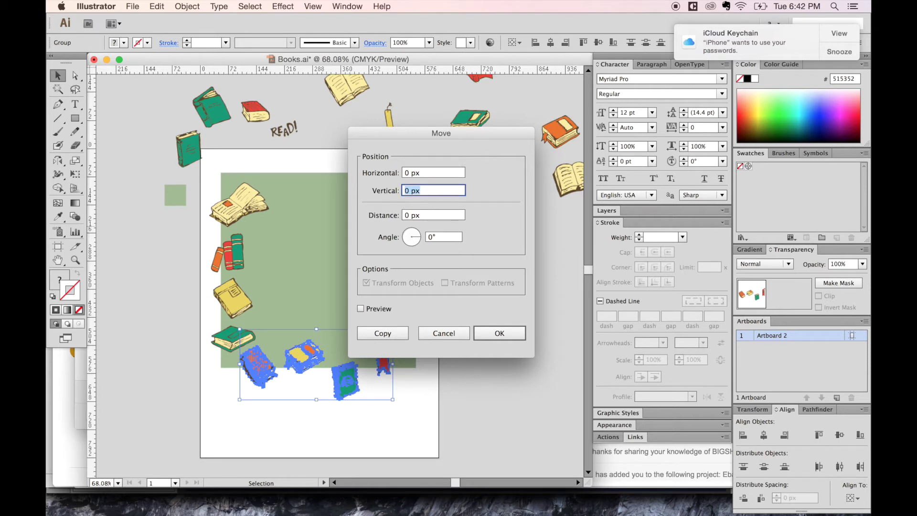
text(-500)
click(502, 333)
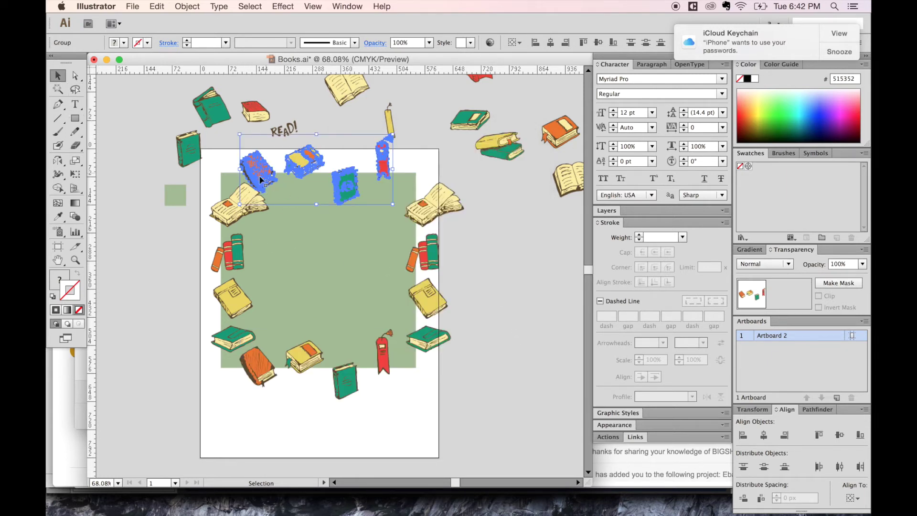
click(170, 276)
Step: Nudge the matching open books on the square's left and right edges together slightly left and down, away from the orange book
click(250, 210)
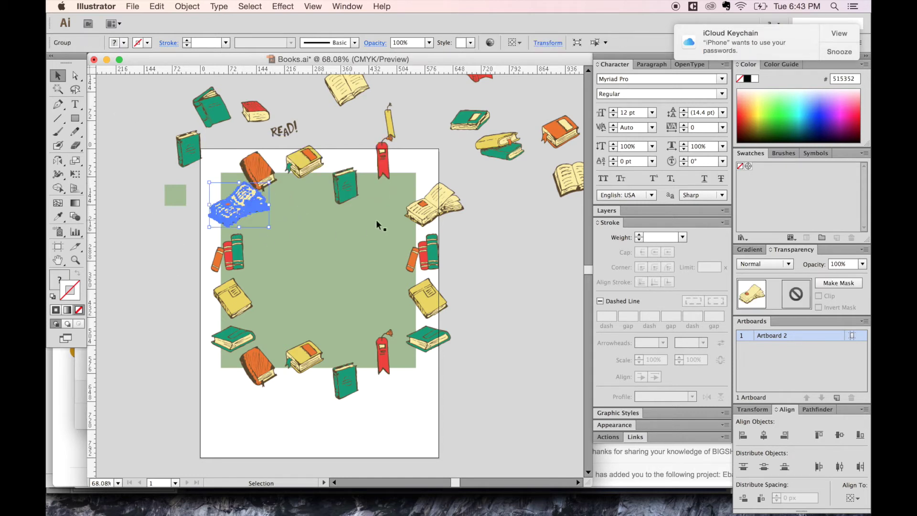
shift+click(409, 218)
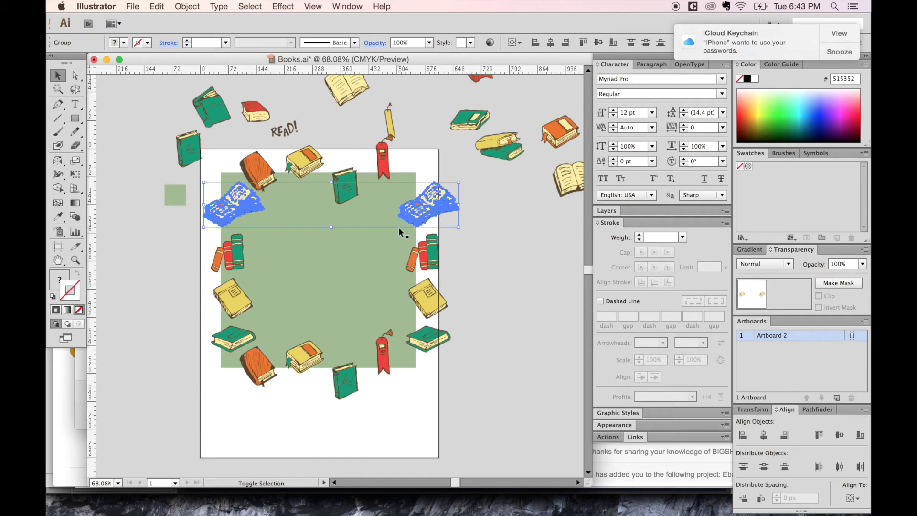
key(shift+Left)
key(shift+Down)
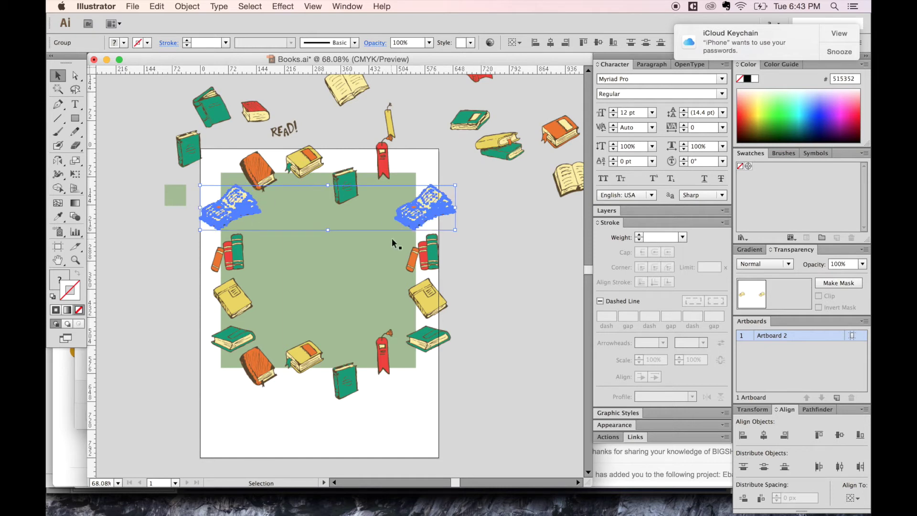
key(shift+Right)
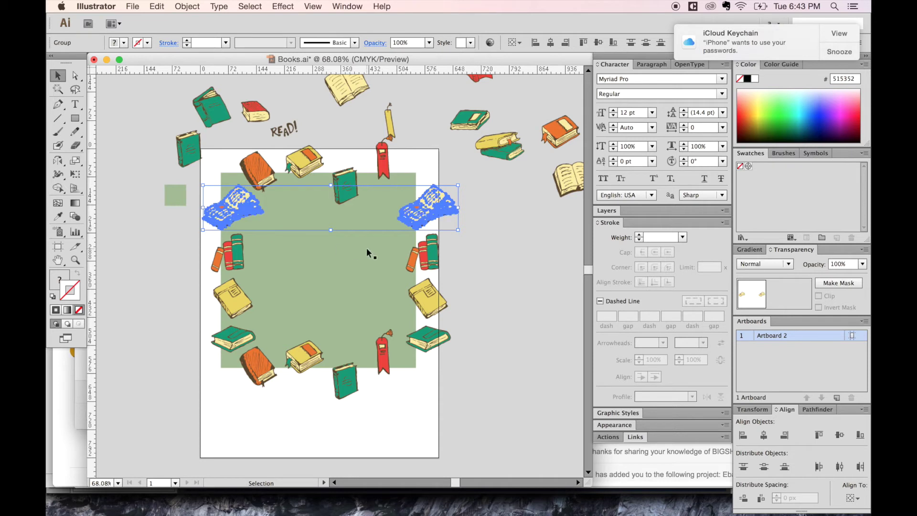
key(super+shift+a)
key(super+shift+a)
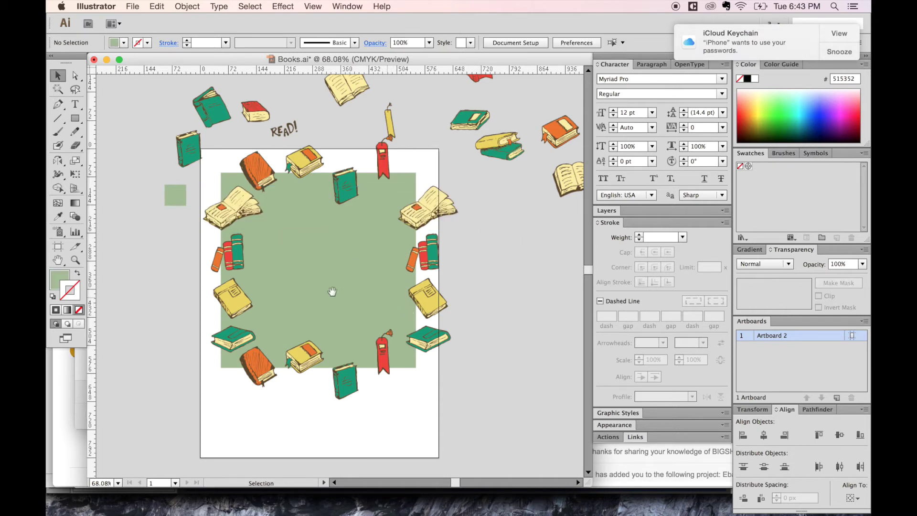
Step: Place the orange book, an open cream book and the open red book inside the upper and middle part of the green square
drag(332, 291, 348, 322)
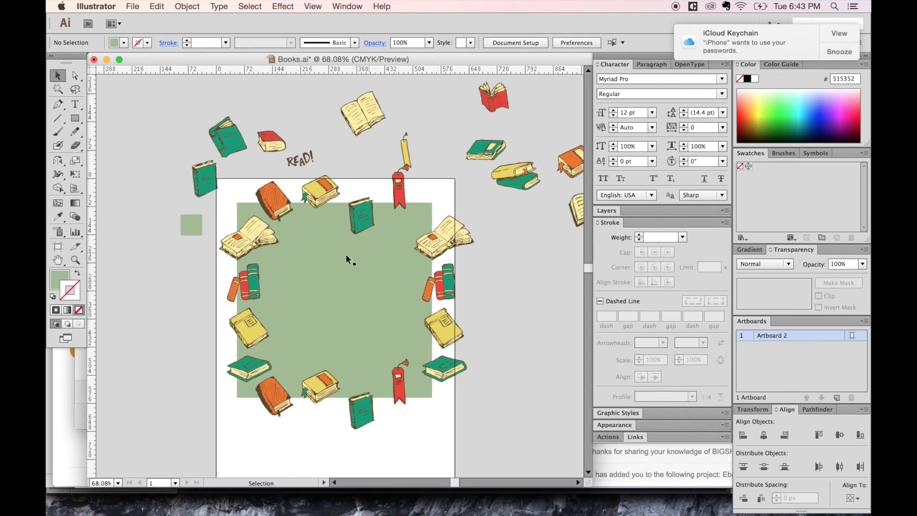
drag(400, 337, 348, 342)
drag(504, 175, 236, 267)
drag(425, 277, 252, 310)
drag(444, 120, 305, 269)
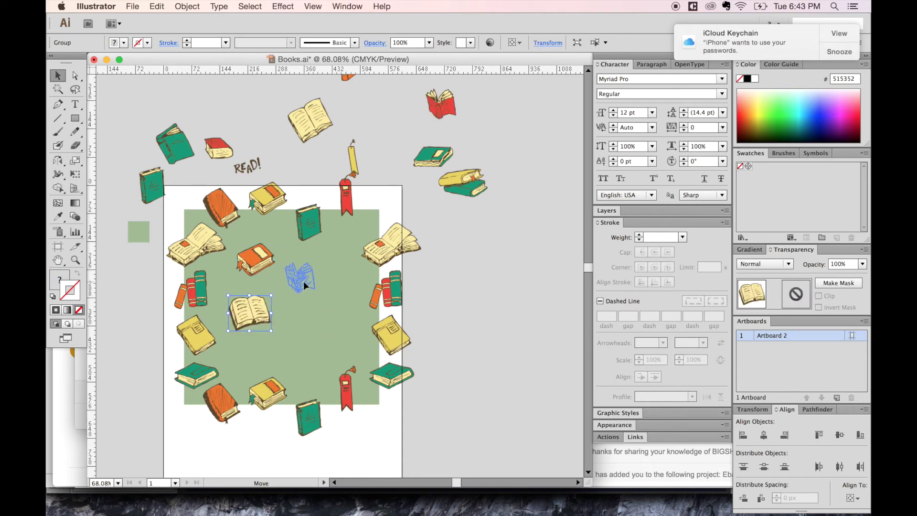
drag(303, 280, 303, 281)
Step: Add the tilted open cream book, the yellow-and-green book pair and the closed red book inside the green square
drag(329, 120, 353, 351)
drag(465, 186, 265, 354)
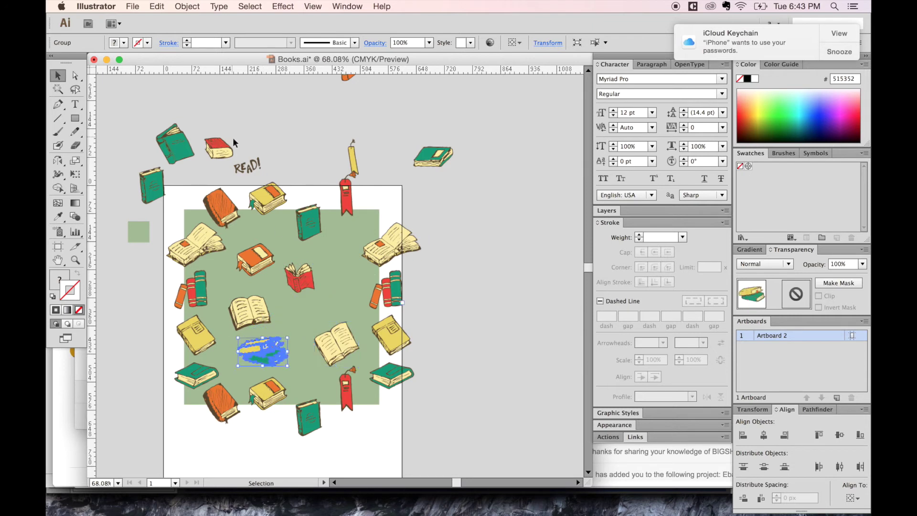
drag(234, 142, 337, 273)
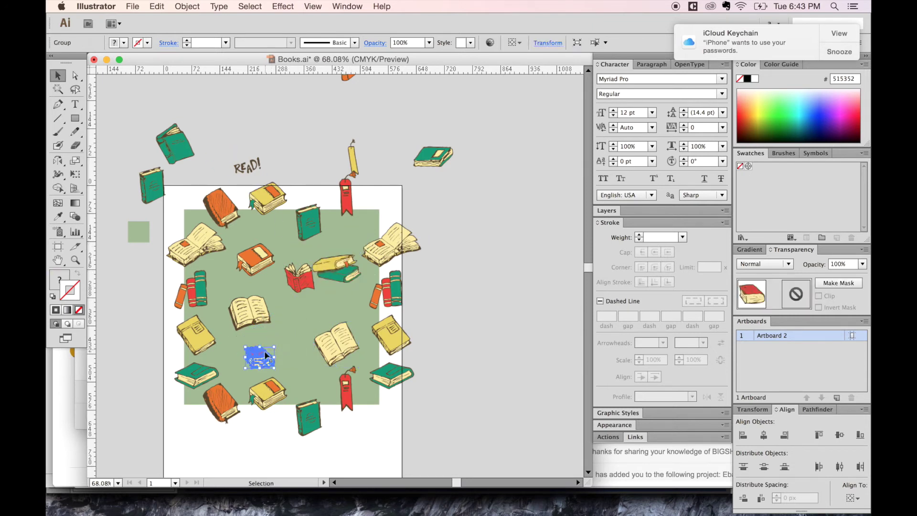
drag(276, 341, 281, 338)
Step: Rearrange the yellow-and-green book pair to the square's centre and the open red book up and to the right
drag(345, 275, 317, 316)
drag(309, 272, 333, 256)
drag(319, 307, 314, 300)
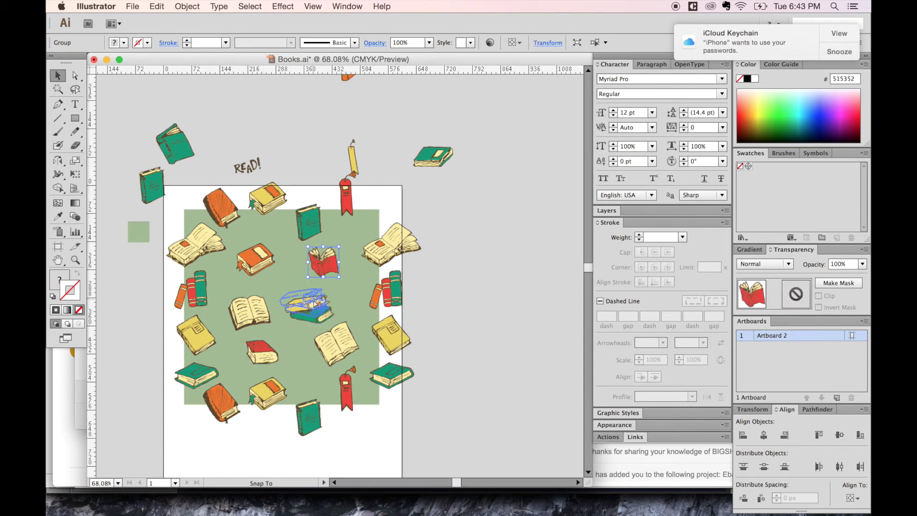
click(408, 298)
Step: Nudge the matching open books on the square's left and right edges together further left to even out the spacing
drag(380, 341, 433, 327)
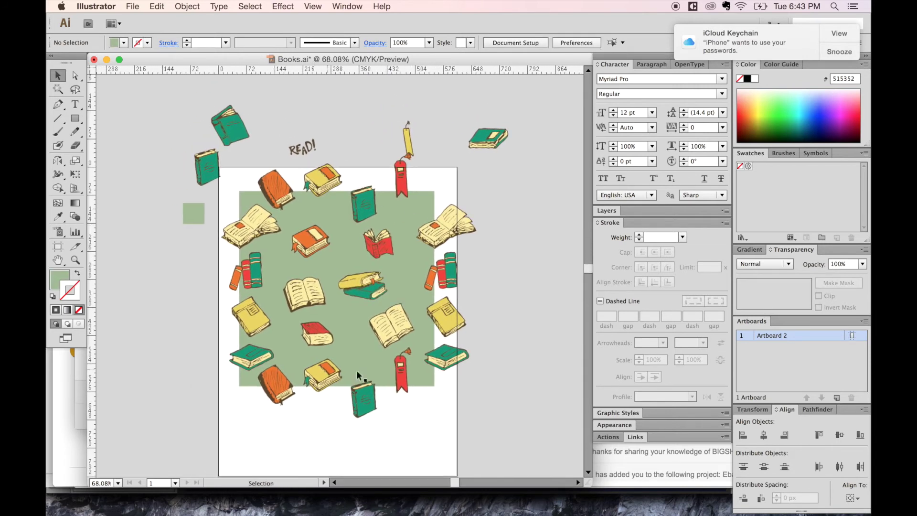
click(444, 240)
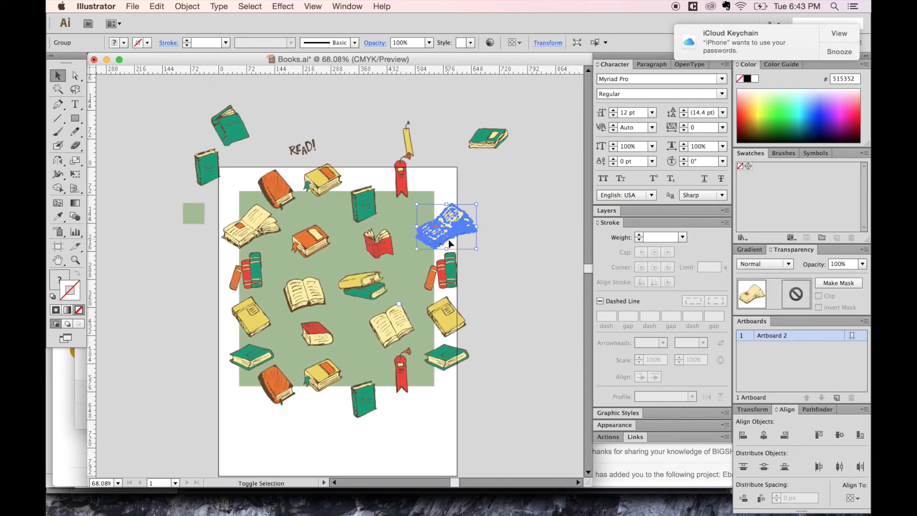
shift+click(262, 232)
key(Left)
key(Left)
key(Left)
key(Left)
key(Left)
key(Left)
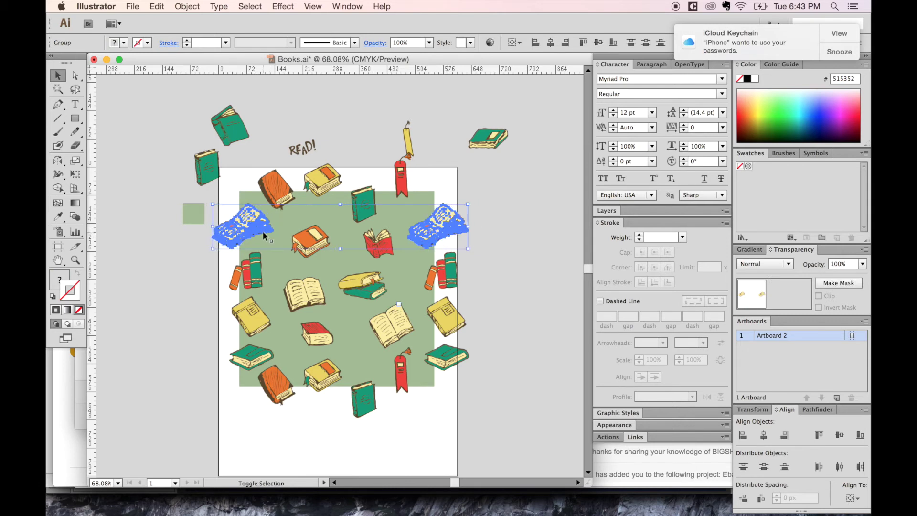
key(Left)
key(Left)
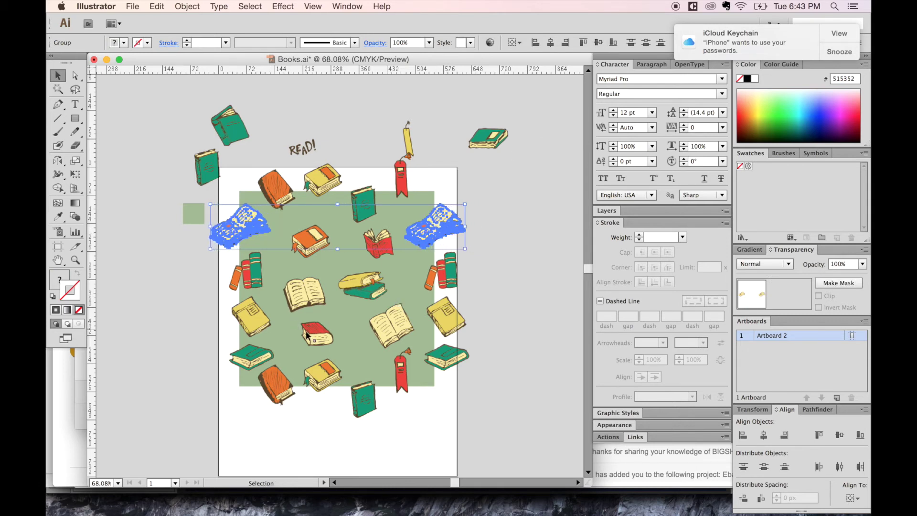
click(528, 332)
Step: Duplicate the green square in place and set the duplicate's fill to none
scroll(531, 332, down, 2)
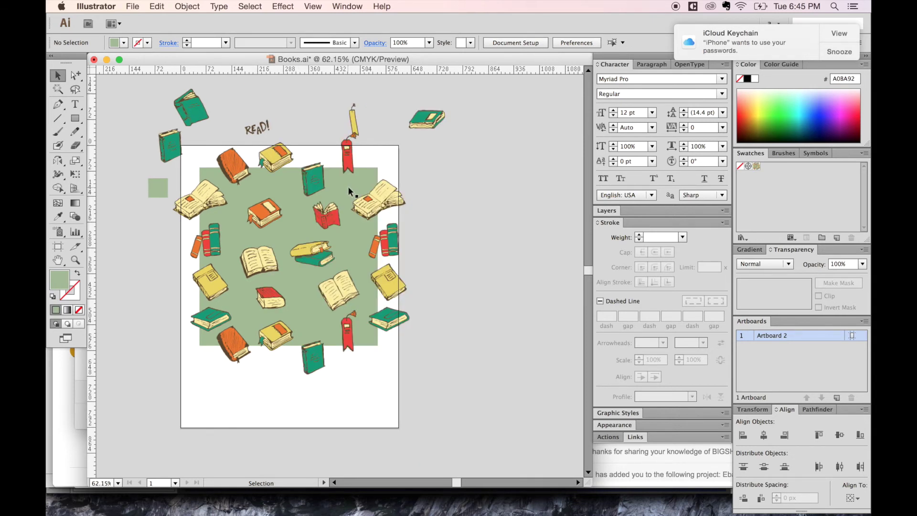
click(348, 191)
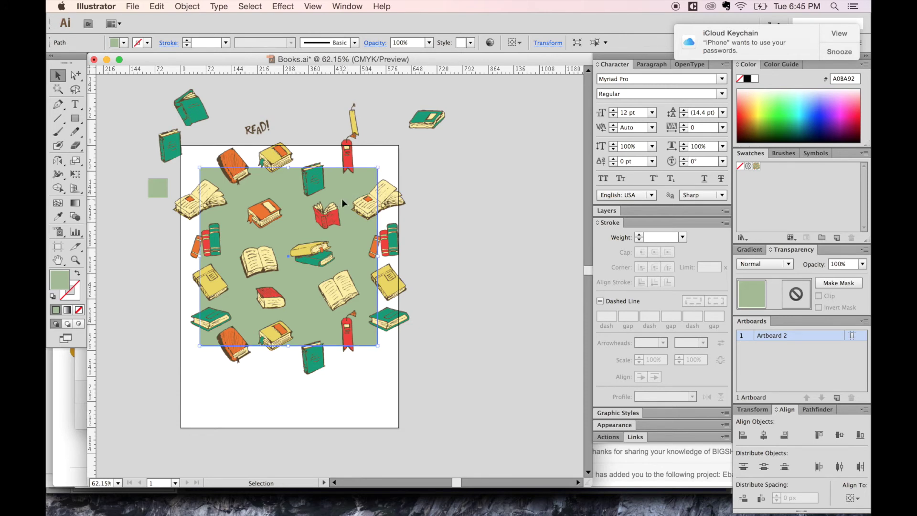
key(super+shift+a)
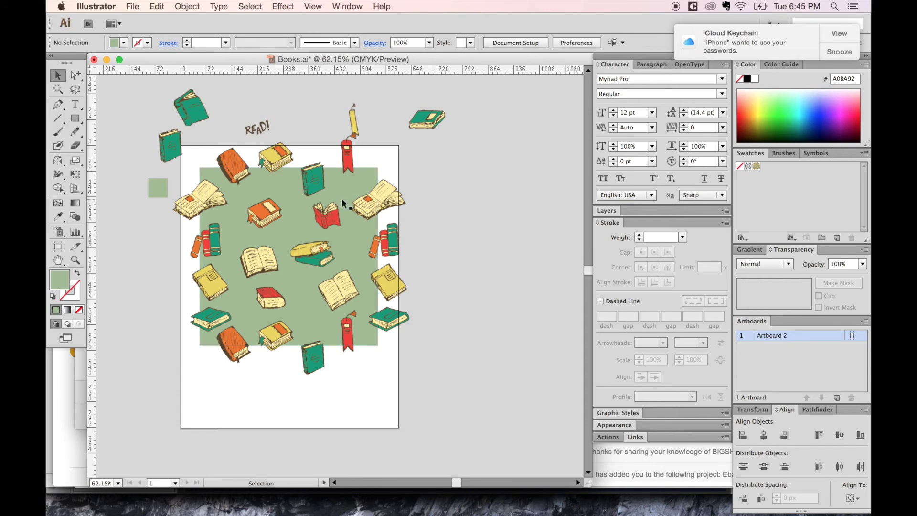
key(super)
super+click(342, 202)
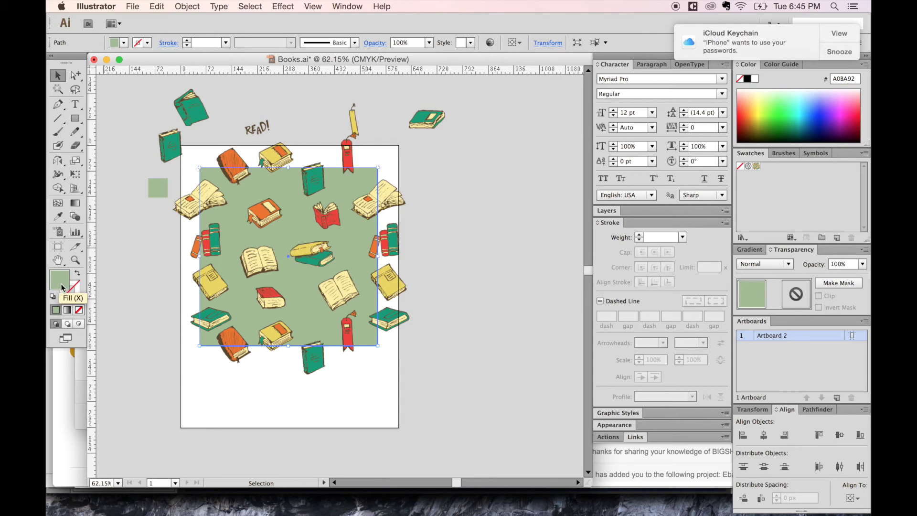
key(slash)
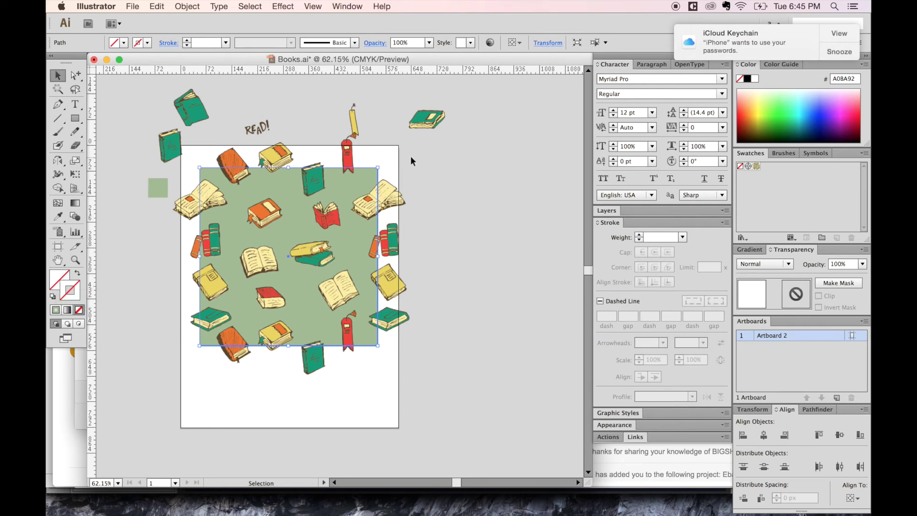
Step: Create a pattern swatch from all the tile's illustrations together with the green square and its unfilled duplicate
drag(412, 153, 205, 381)
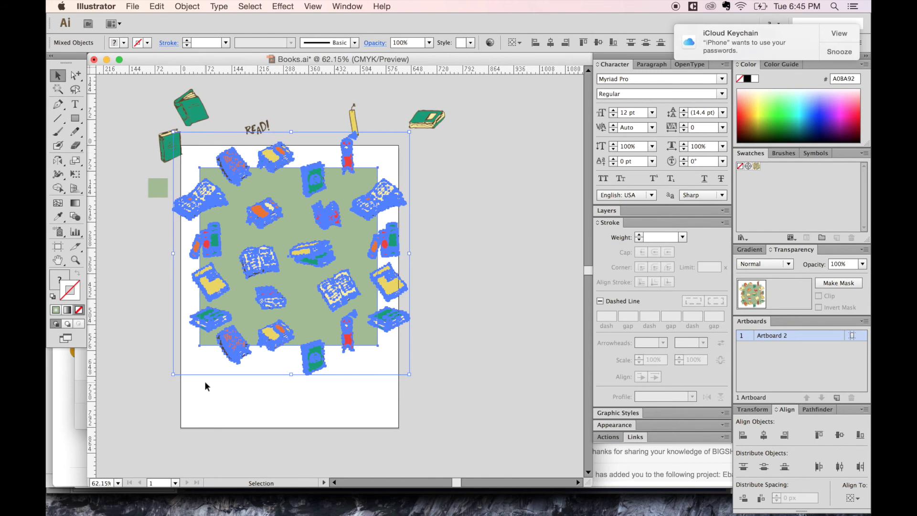
drag(221, 198, 767, 172)
Step: Draw a large, nearly square rectangle in the empty canvas area to the right of the artboard
drag(508, 291, 337, 257)
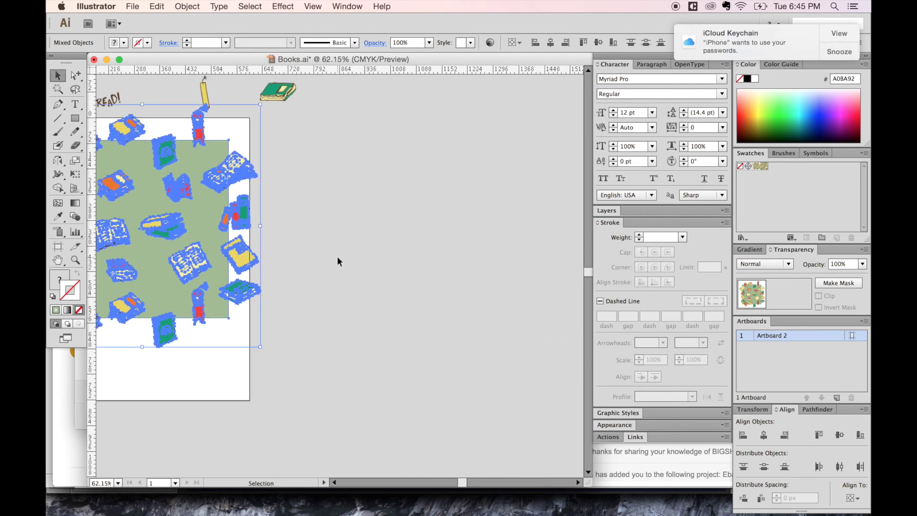
key(super+minus)
key(super+minus)
key(super+minus)
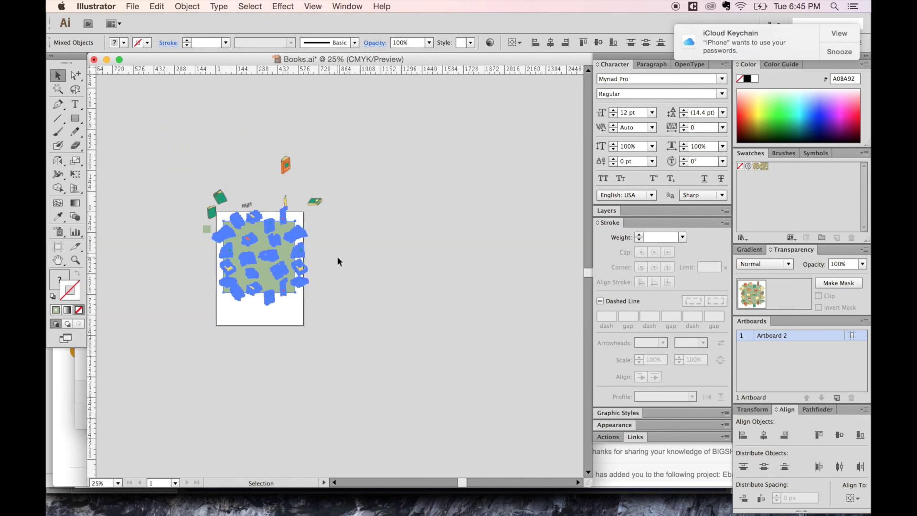
click(484, 199)
key(m)
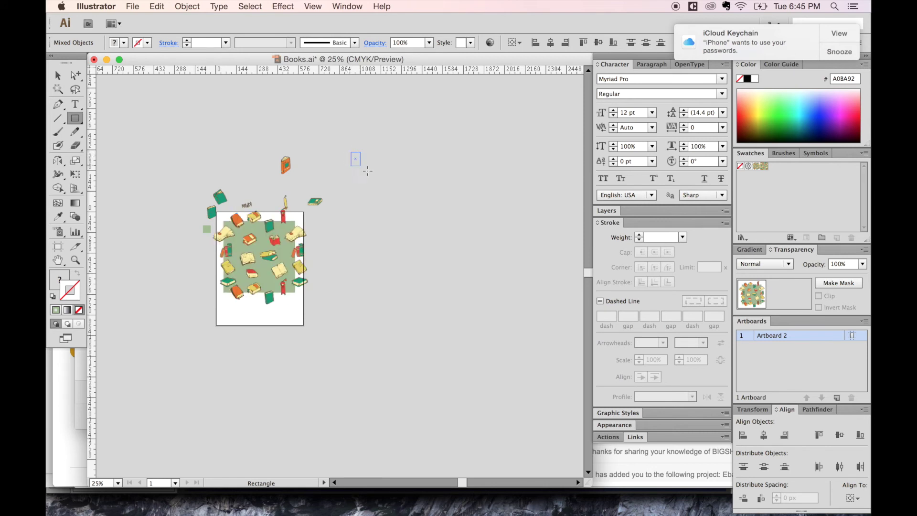
drag(351, 152, 577, 395)
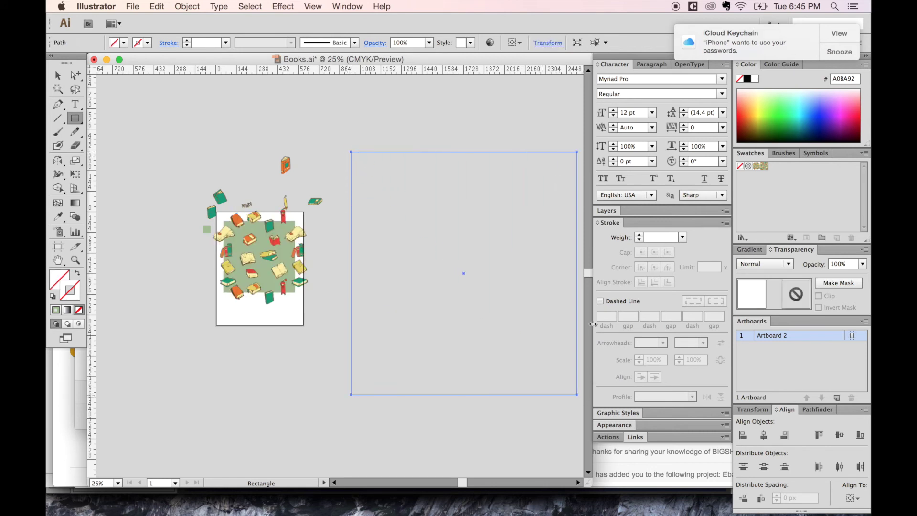
Step: Fill the large rectangle with the book pattern swatch New Pattern Swatch 2
click(52, 281)
key(x)
key(x)
key(x)
key(x)
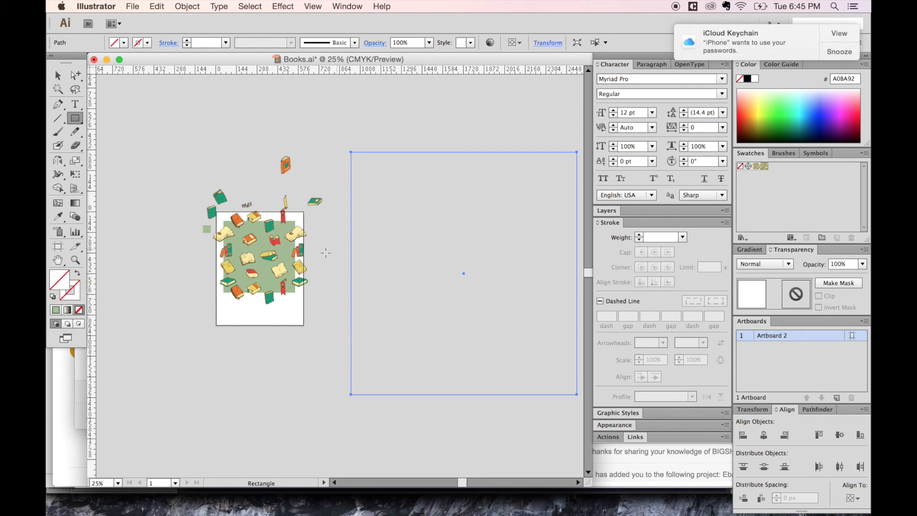
click(765, 171)
Step: Examine the pattern-filled rectangle up close and as a whole for visible seams and uneven spacing between the books
key(z)
drag(451, 235, 560, 159)
key(space)
drag(258, 406, 574, 120)
key(super+minus)
key(super+minus)
key(super+minus)
key(super+minus)
key(super+plus)
key(super+plus)
key(space)
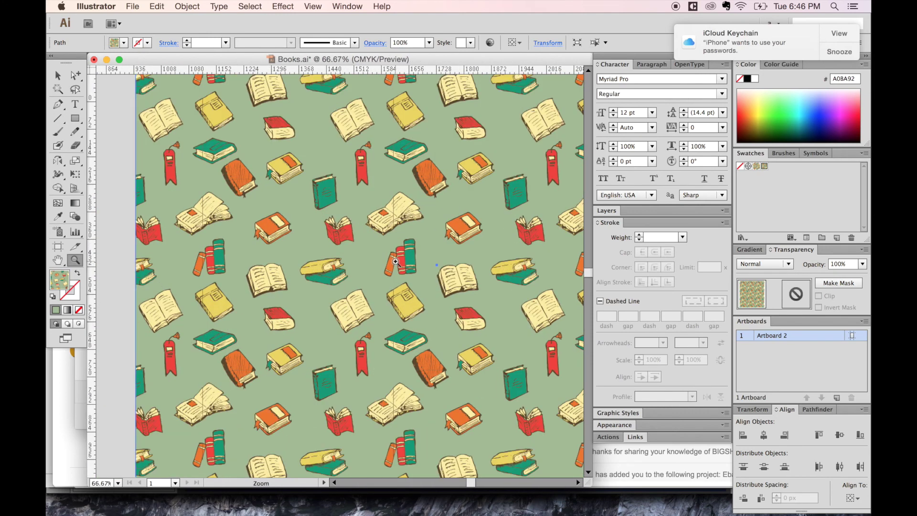
drag(425, 196, 389, 197)
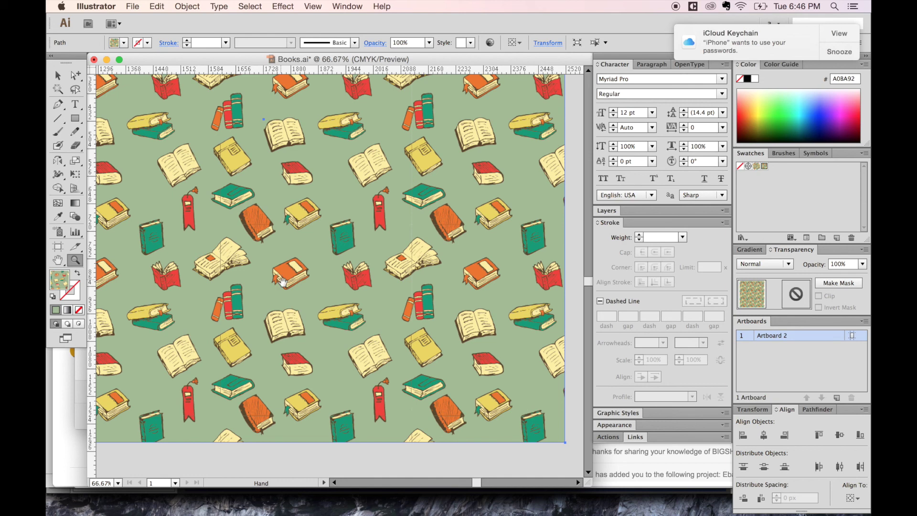
scroll(311, 305, up, 5)
scroll(310, 306, left, 3)
drag(322, 334, 379, 281)
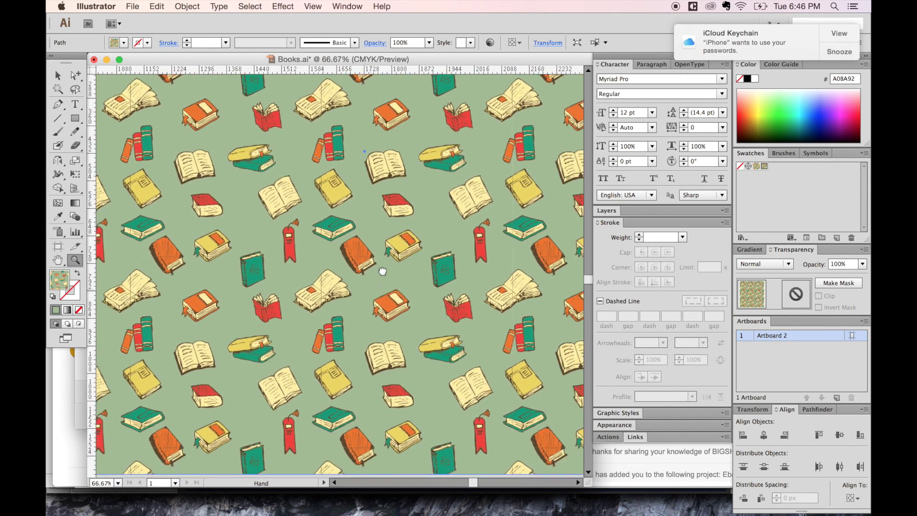
alt+click(371, 229)
alt+click(369, 223)
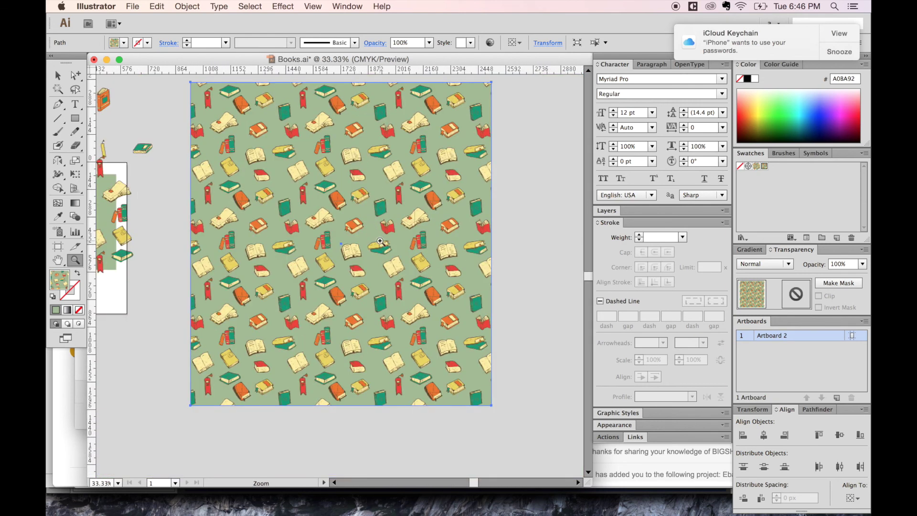